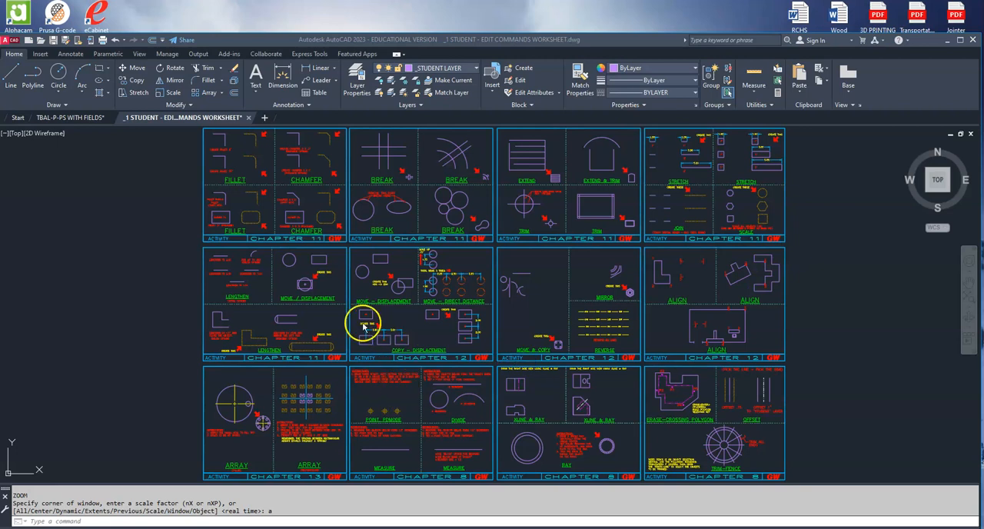
Lengthen the line above the "LENGTHEN TO 2.00" label to a total length of 2, changing its right end.
scroll(227, 280, up, 4)
click(226, 337)
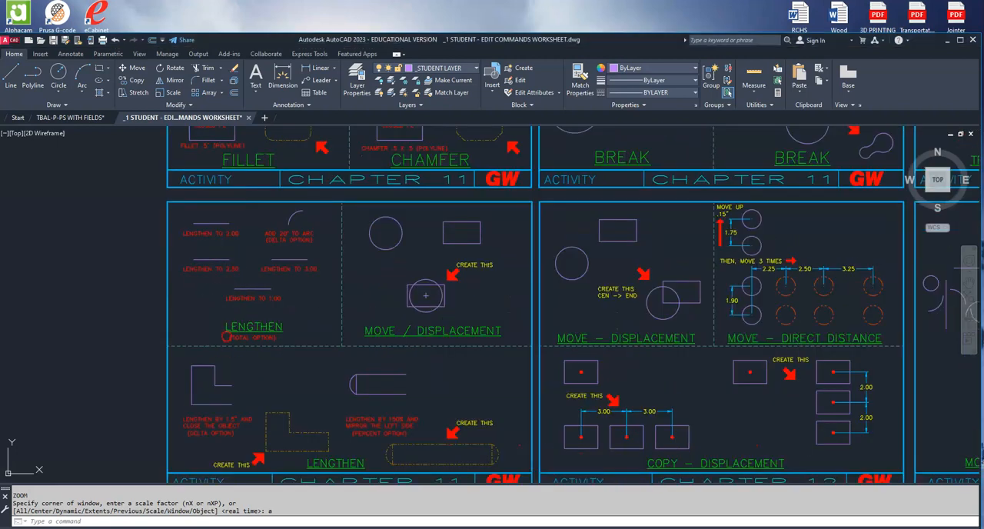
middle_drag(264, 308, 287, 295)
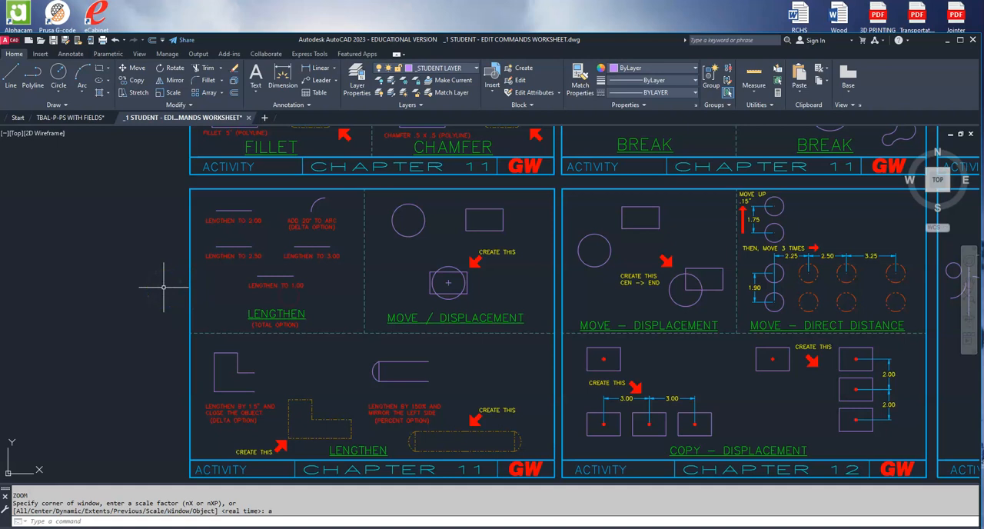
scroll(159, 269, up, 2)
middle_drag(158, 259, 158, 286)
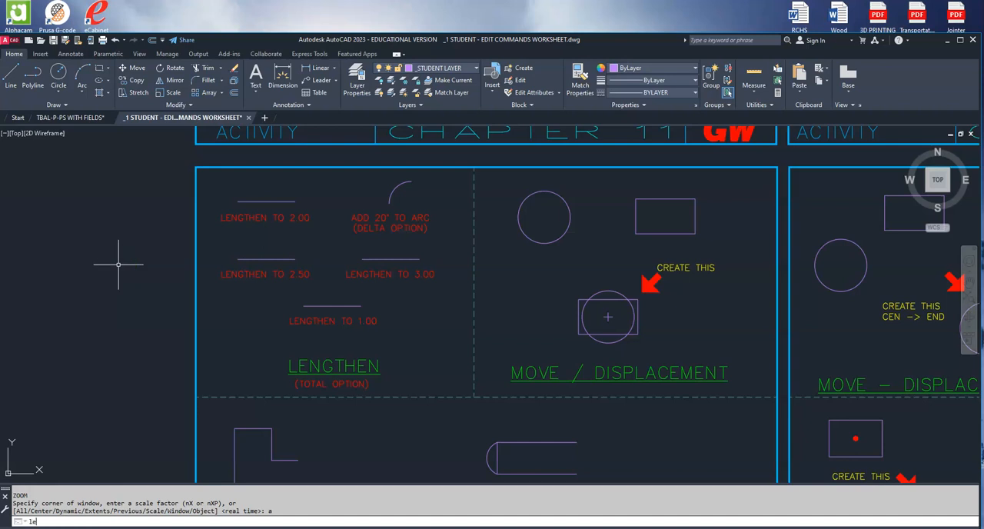
text(ngthen)
key(Return)
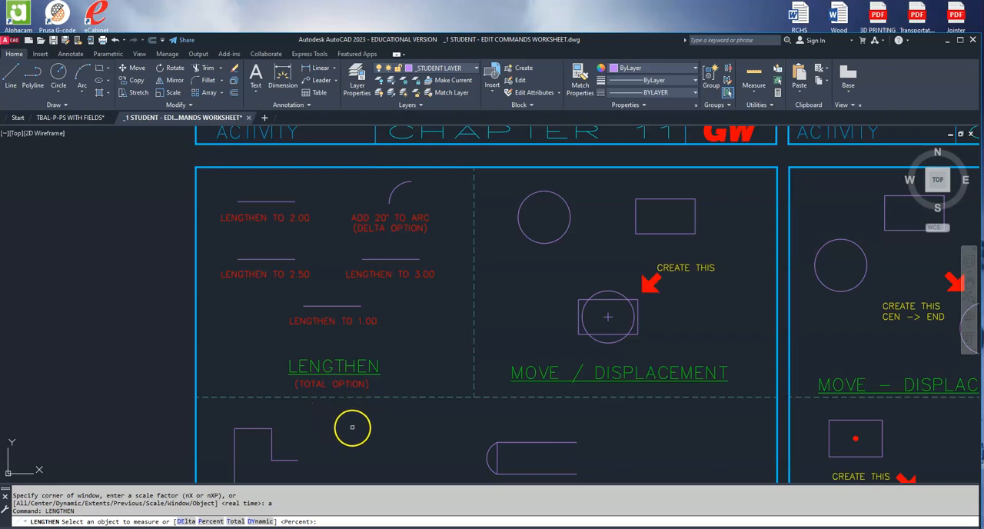
click(235, 521)
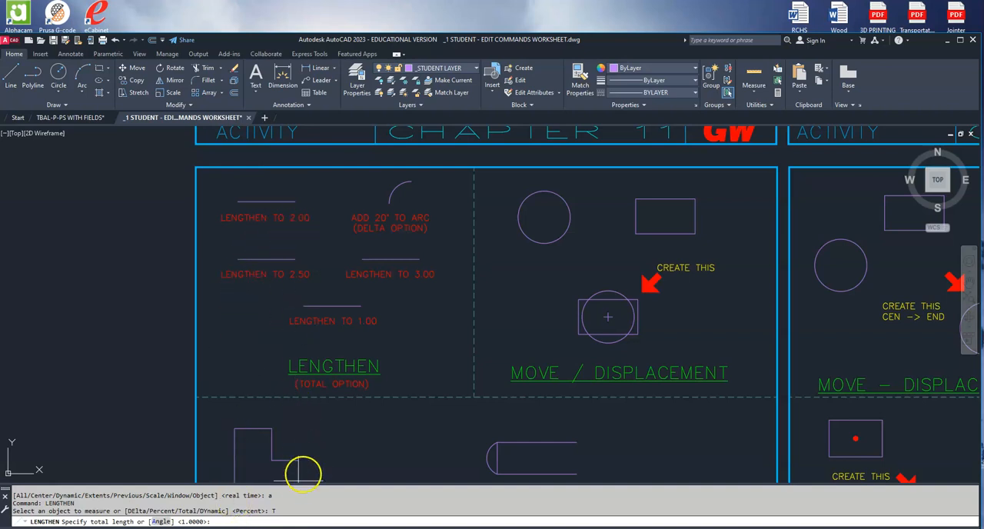
key(Return)
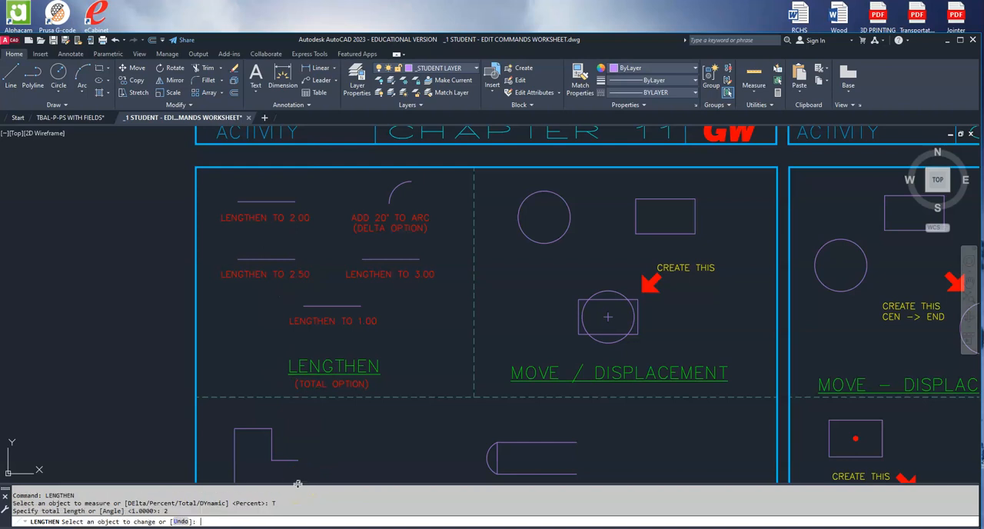
click(287, 268)
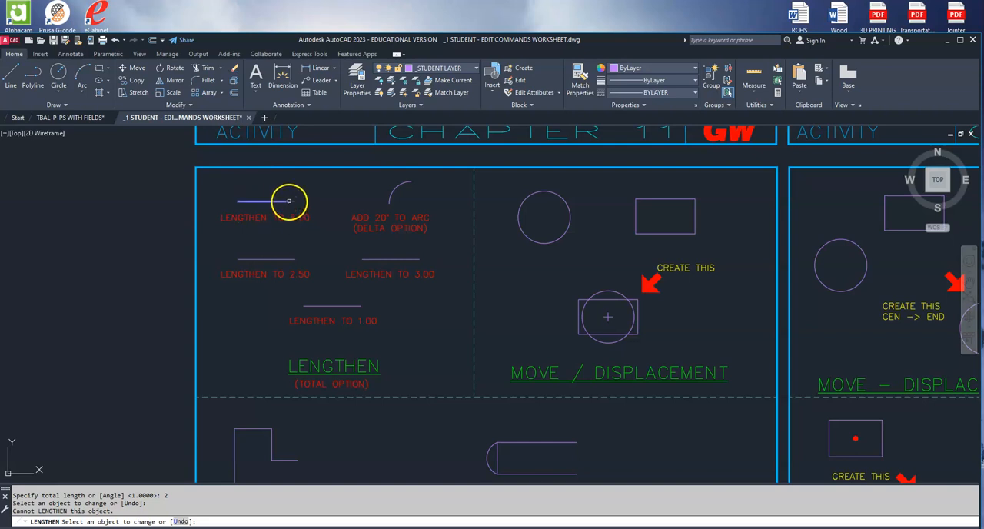
click(286, 201)
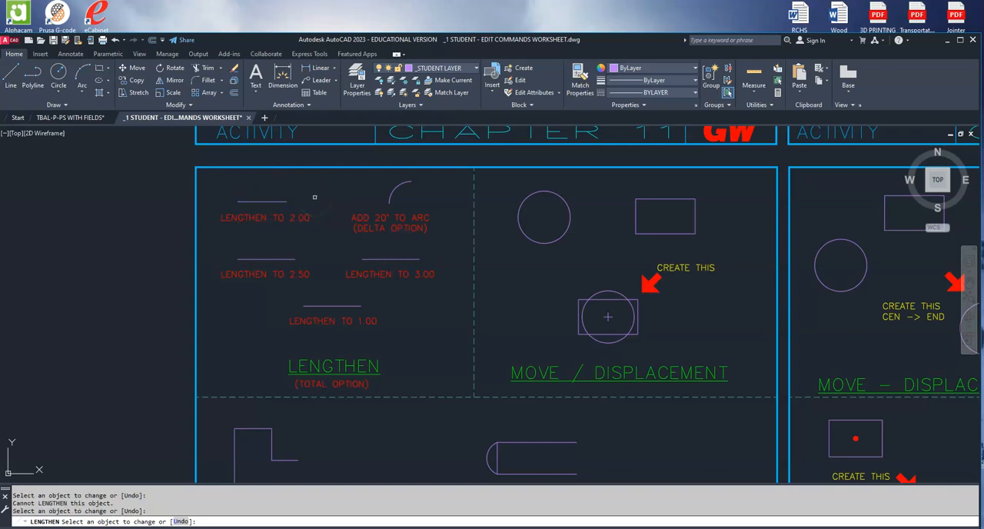
key(Return)
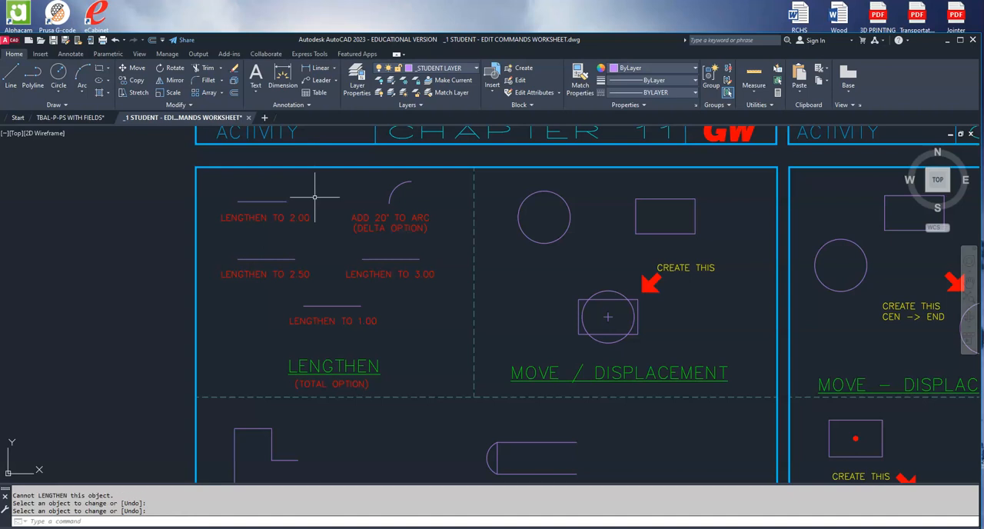
Lengthen the line above the "LENGTHEN TO 2.50" label to a total length of 2.5 at its right end.
key(Return)
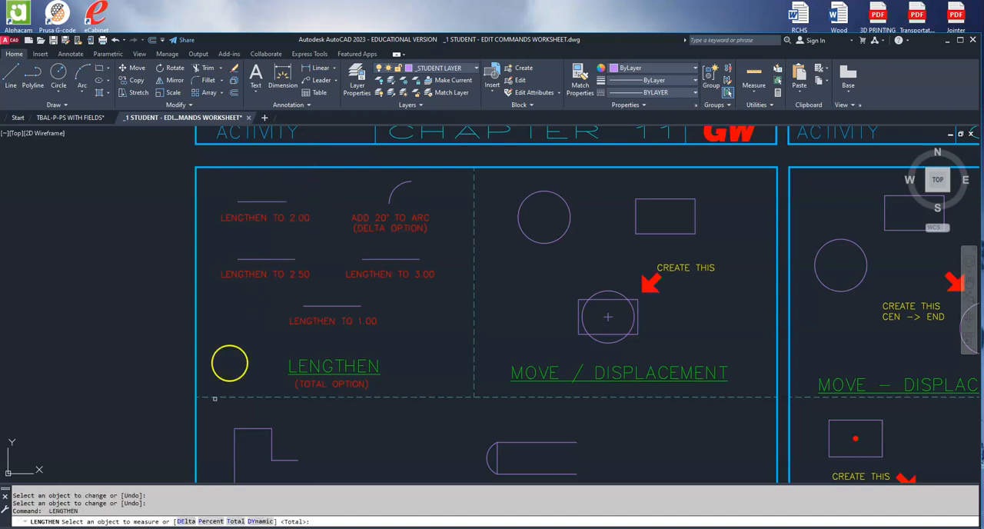
click(236, 521)
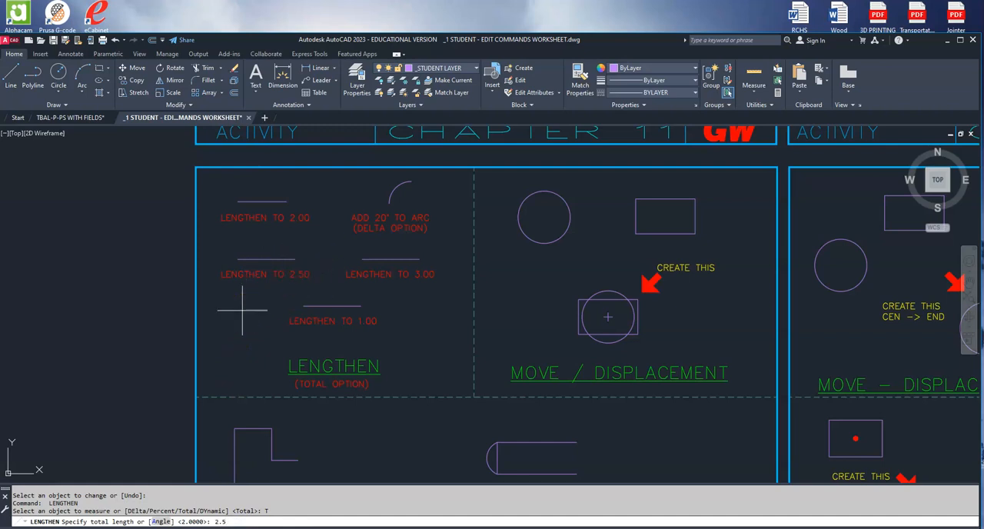
key(Return)
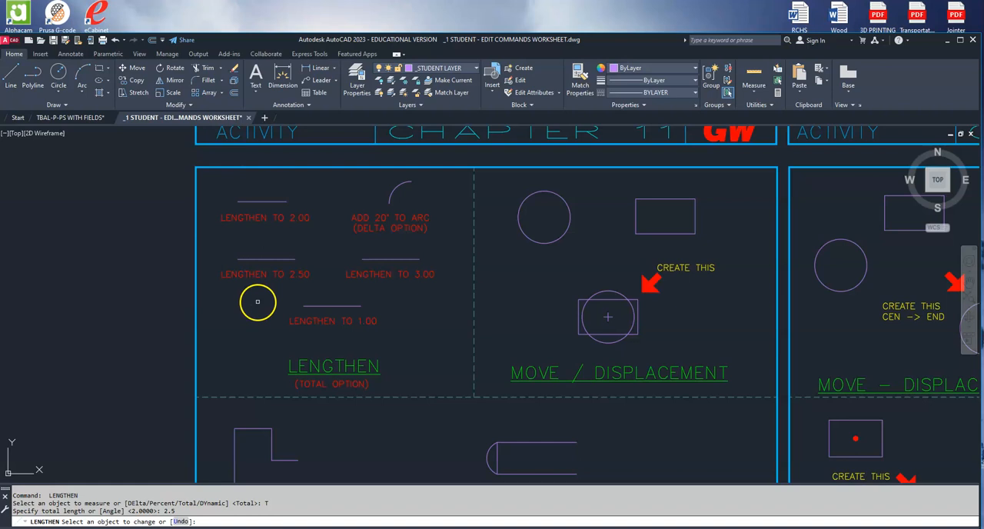
click(287, 259)
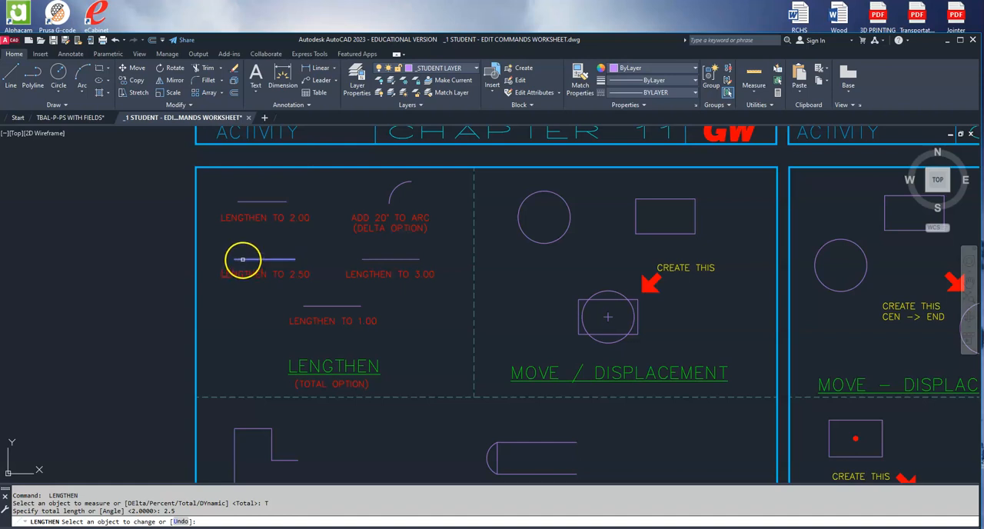
click(287, 259)
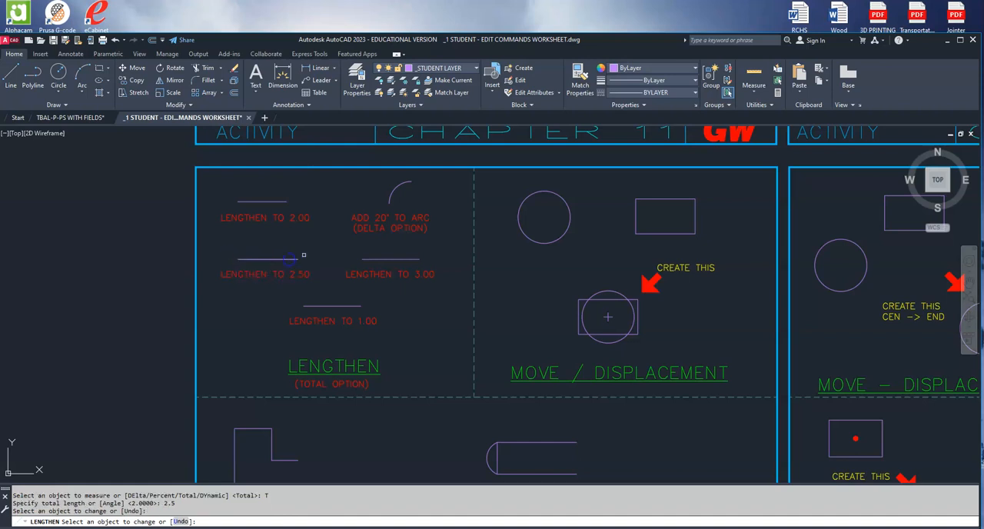
key(Return)
key(Return)
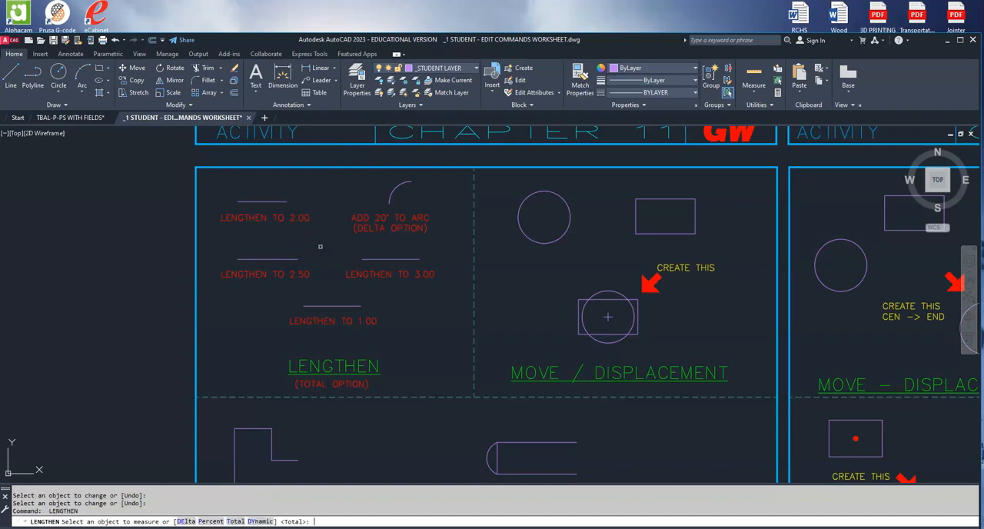
Shorten the line above the "LENGTHEN TO 1.00" label to a total length of 1 from its right end with Lengthen.
click(234, 521)
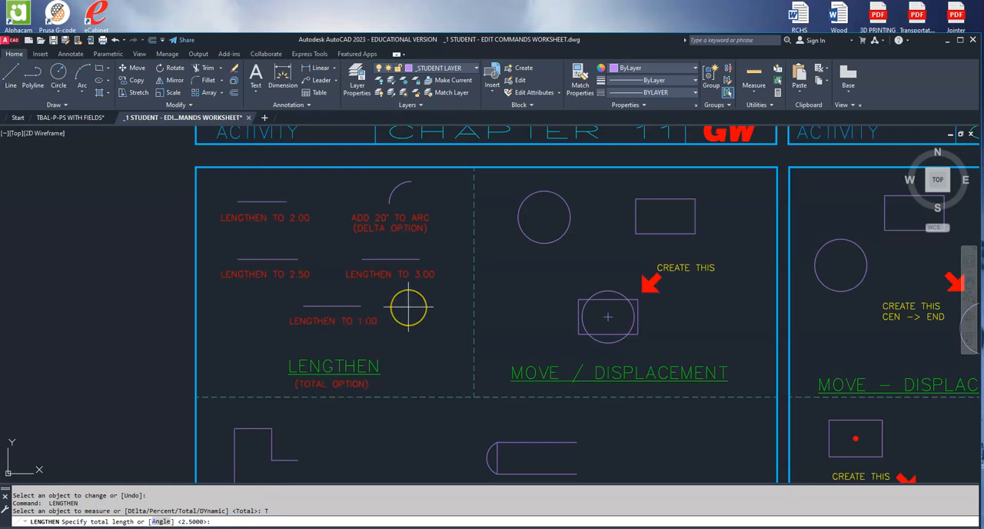
text(1)
key(Return)
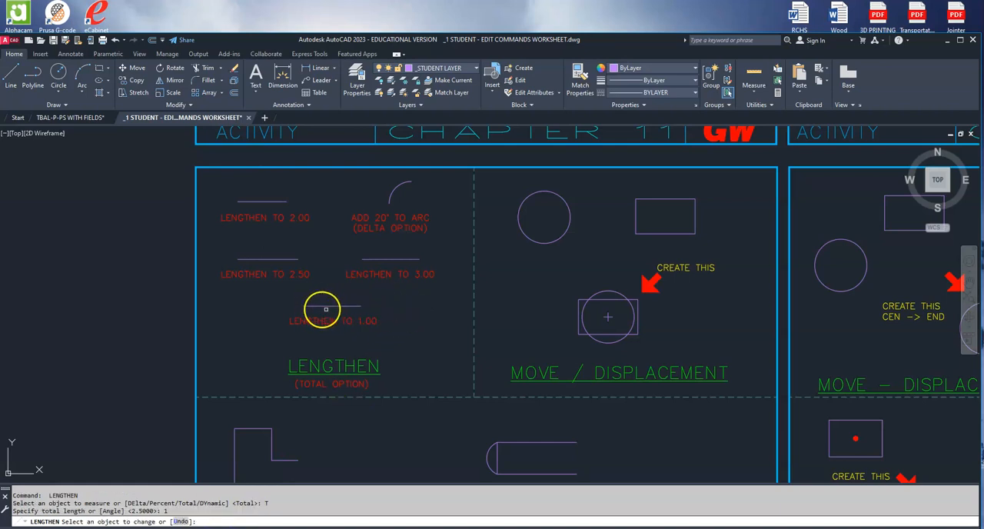
click(350, 307)
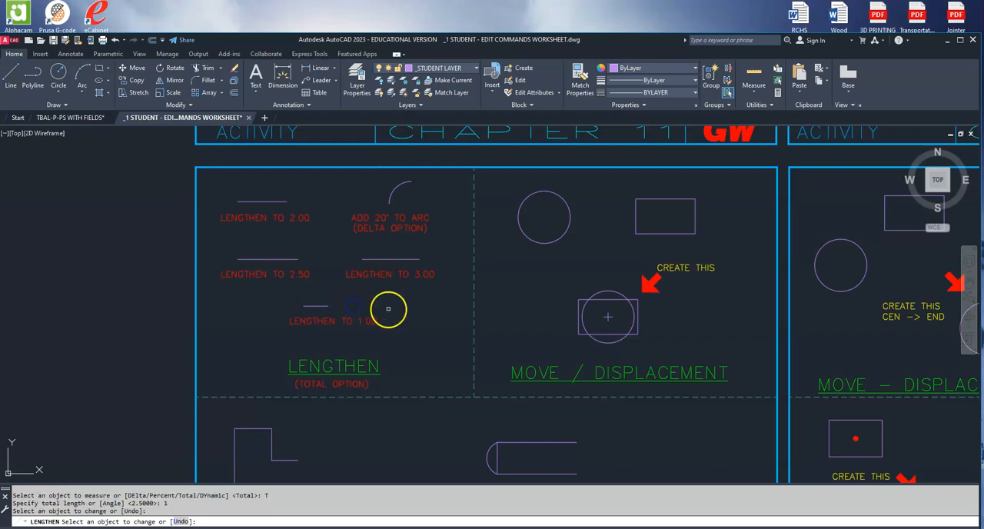
key(Return)
key(Return)
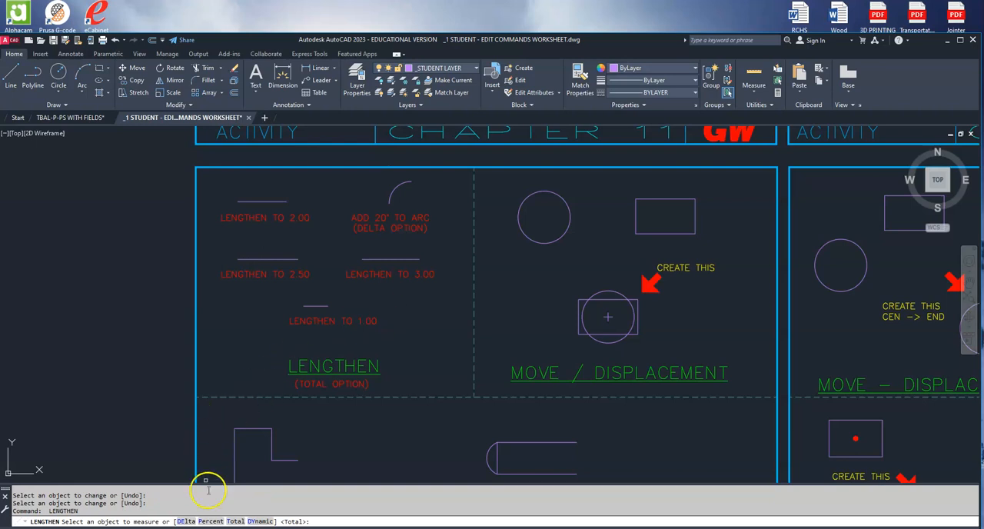
Lengthen the line above the "LENGTHEN TO 3.00" label to a total length of 3 at its right end.
click(235, 521)
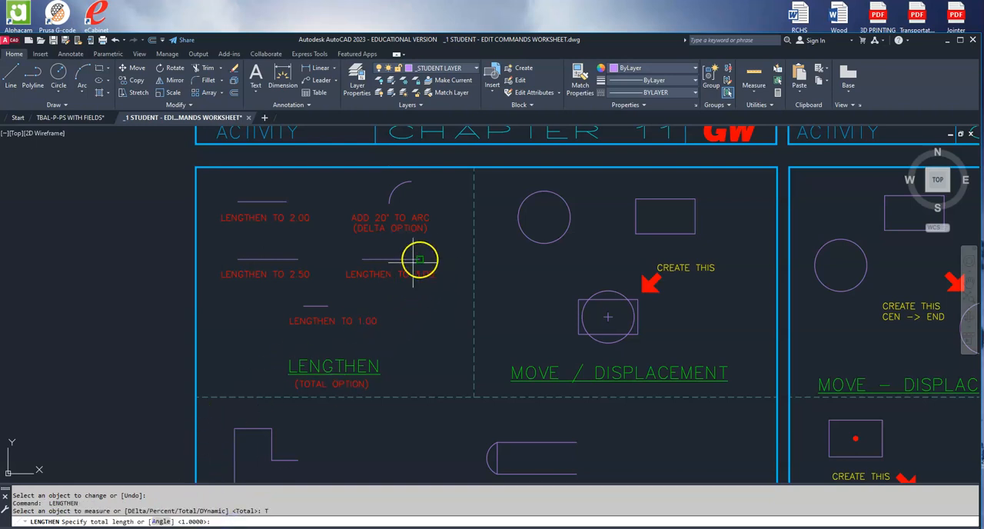
text(3)
key(Return)
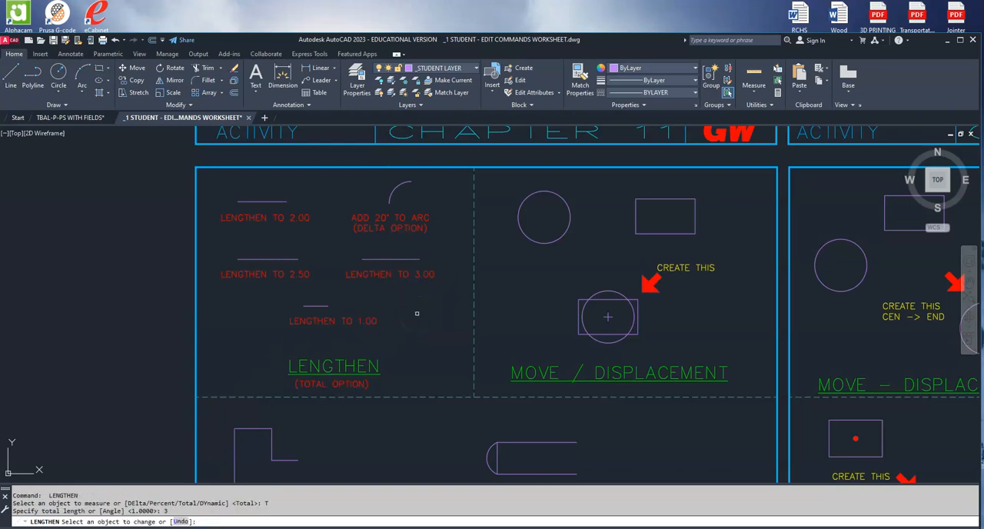
click(423, 271)
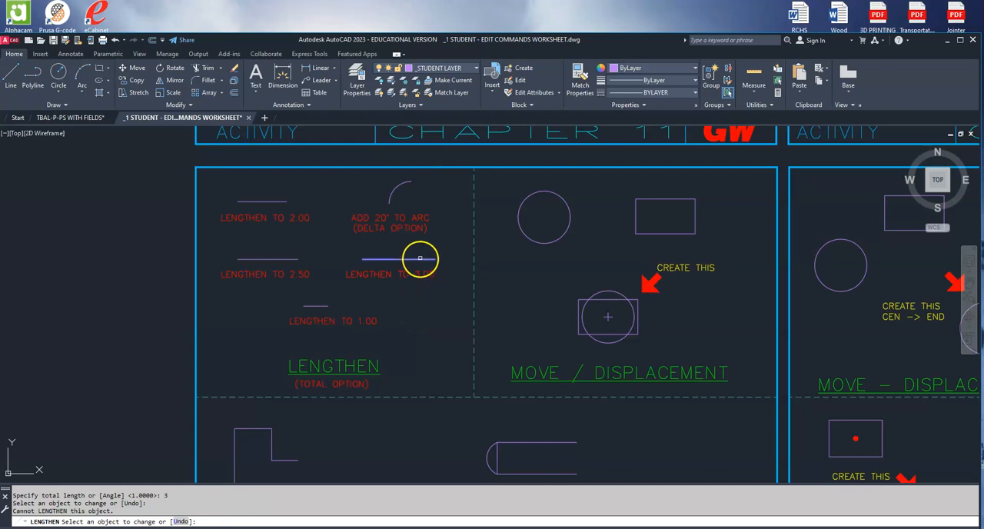
click(370, 259)
click(420, 259)
right_click(449, 244)
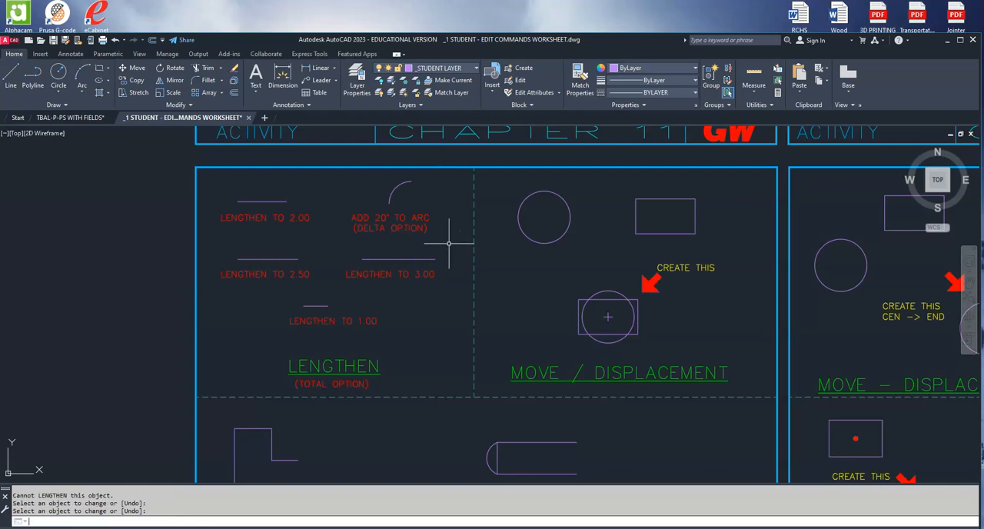
Try to lengthen the arc above the "ADD 20° TO ARC" label by a delta length of 20.
right_click(450, 244)
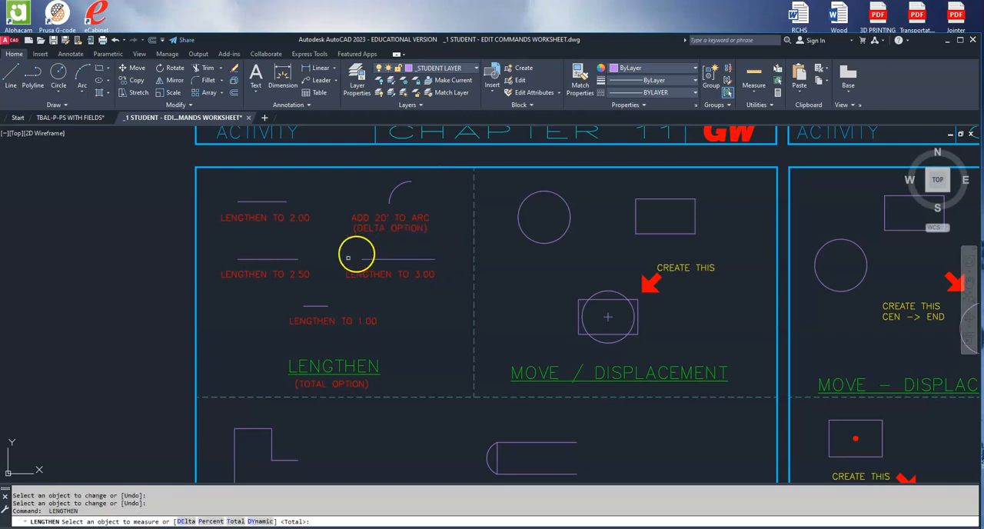
click(186, 521)
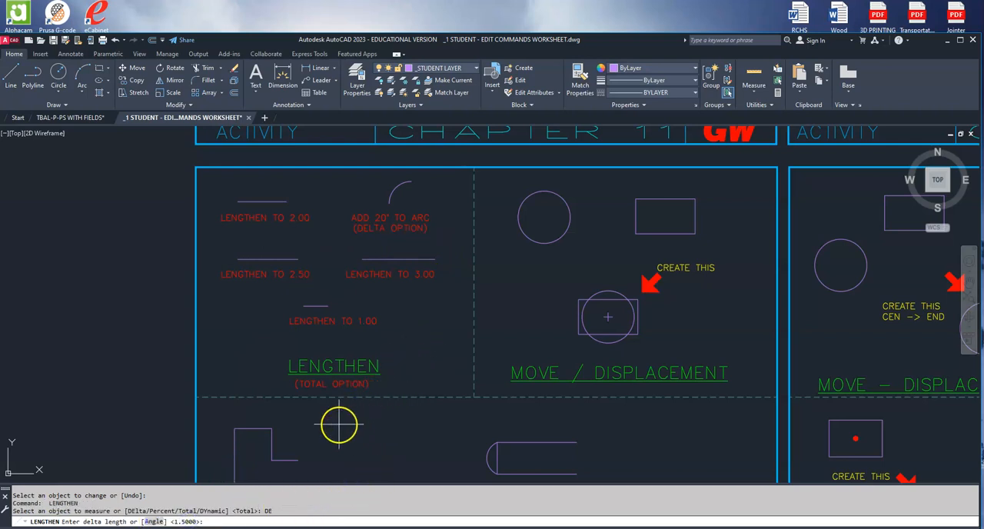
text(20)
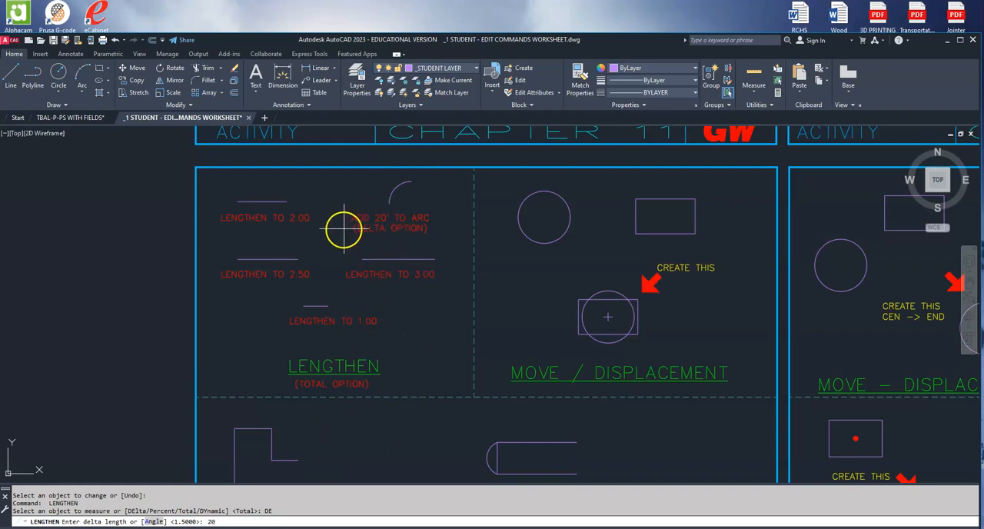
key(Return)
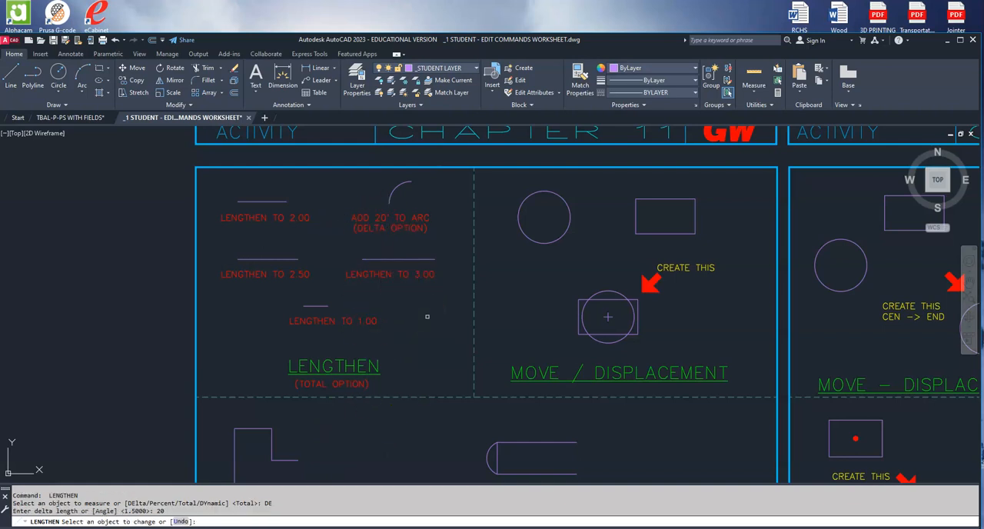
click(423, 259)
click(403, 183)
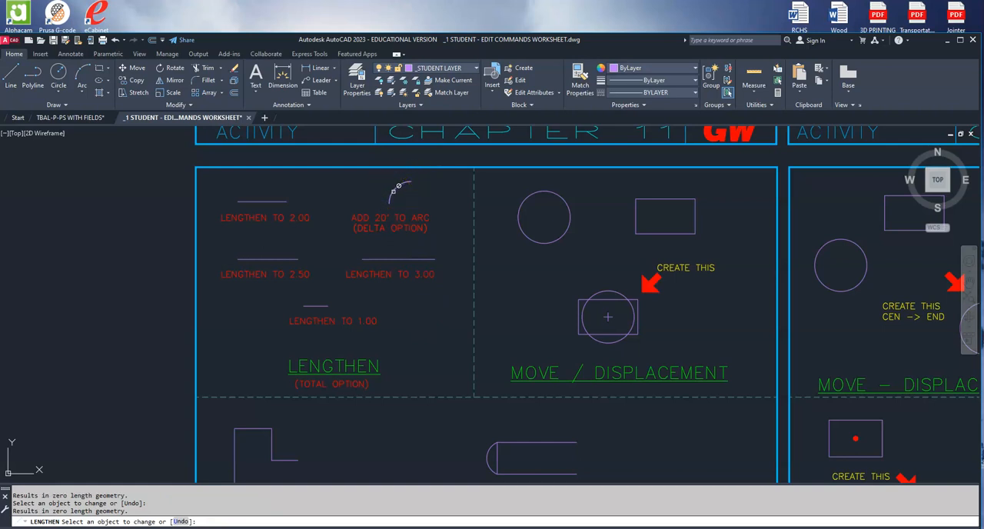
click(436, 198)
key(Escape)
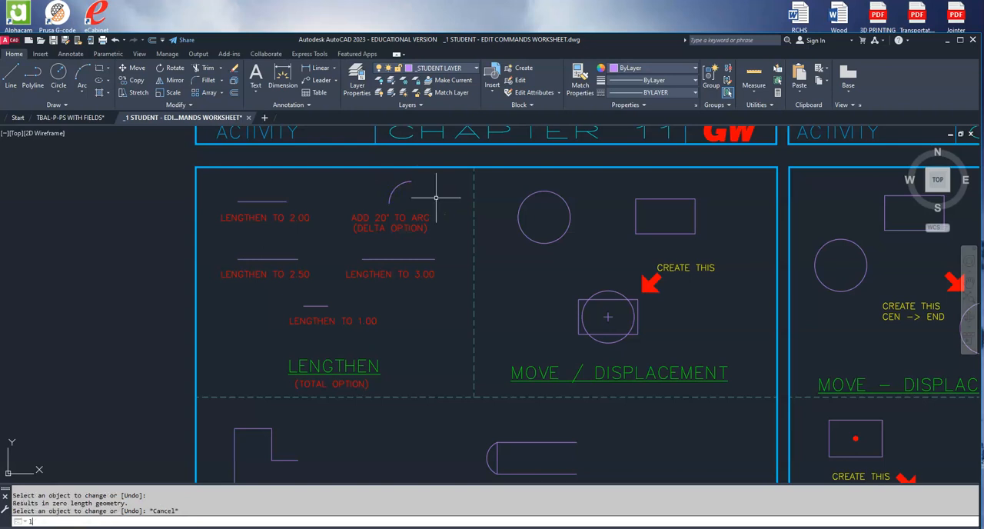
Lengthen the arc above the "ADD 20° TO ARC" label by a delta angle of 20 degrees at its upper right end.
text(le)
key(Return)
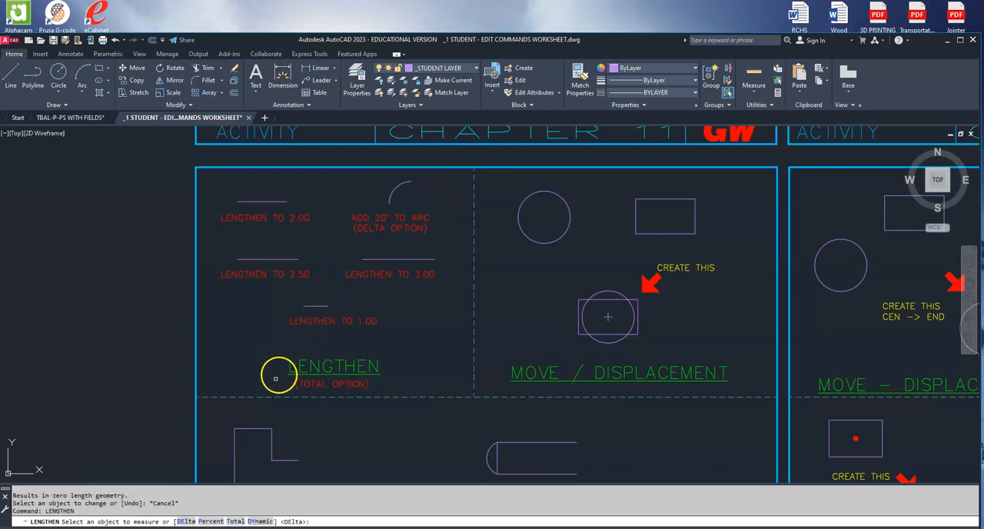
click(187, 522)
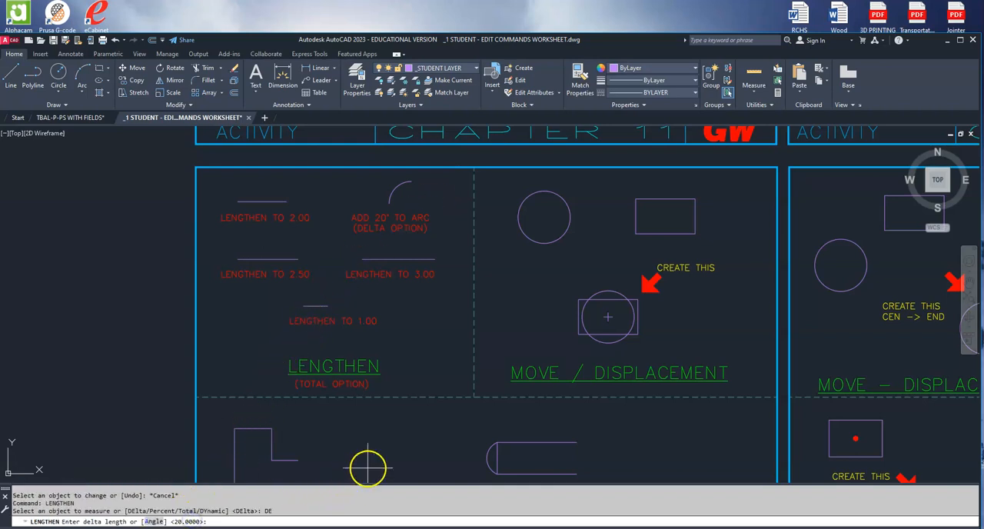
click(154, 521)
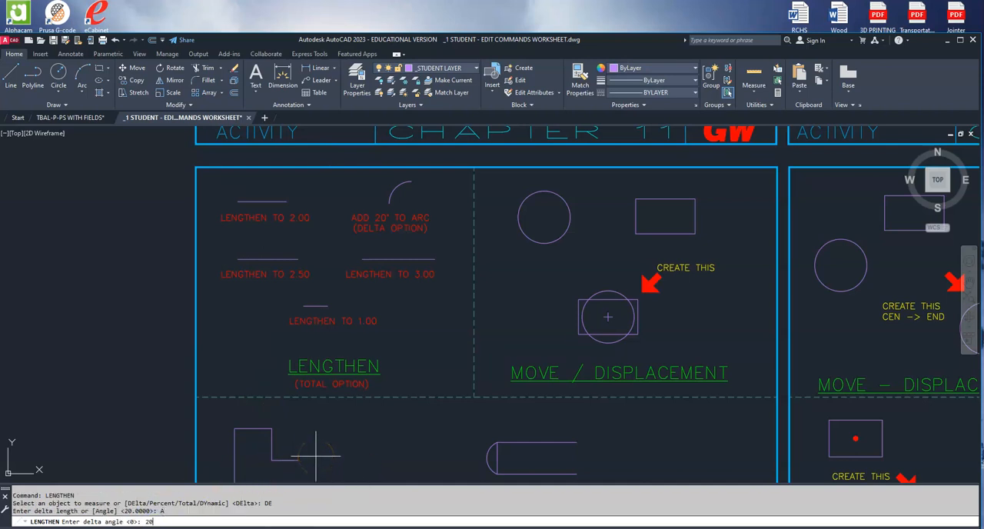
text(20)
key(Return)
click(337, 305)
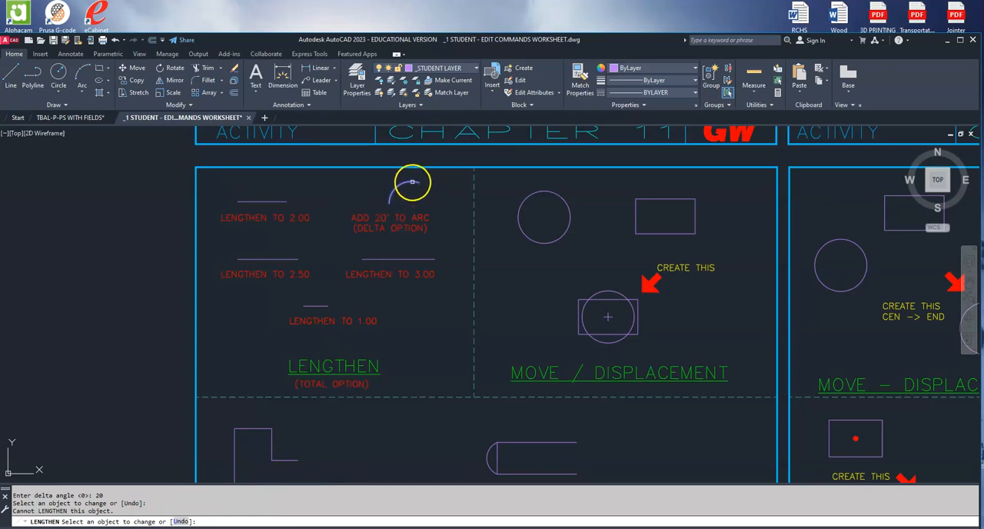
click(413, 181)
middle_drag(441, 294, 446, 283)
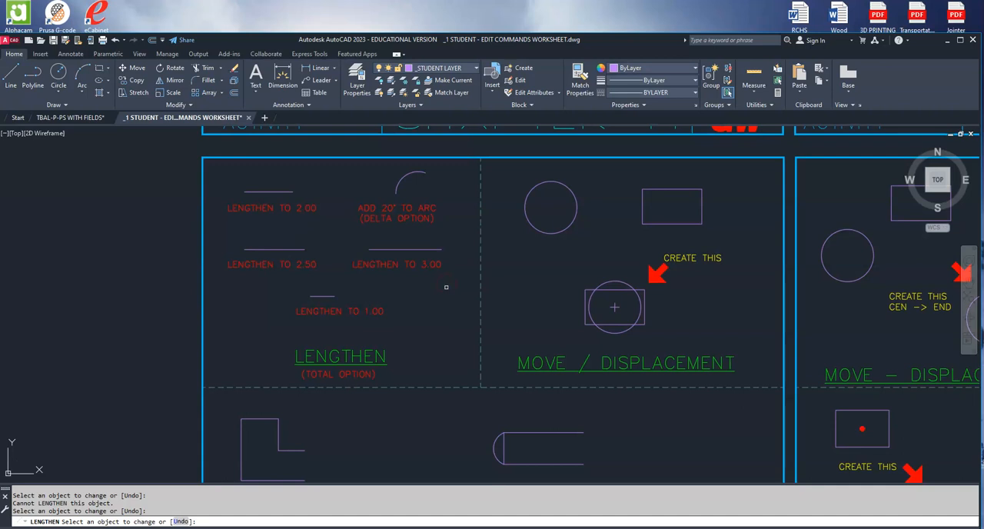
Lengthen the two open horizontal lines of the L-shaped outline by a delta length of 1.5 at their right ends.
mouse_move(446, 290)
middle_down()
mouse_move(477, 231)
mouse_move(492, 109)
middle_up()
key(Escape)
key(Return)
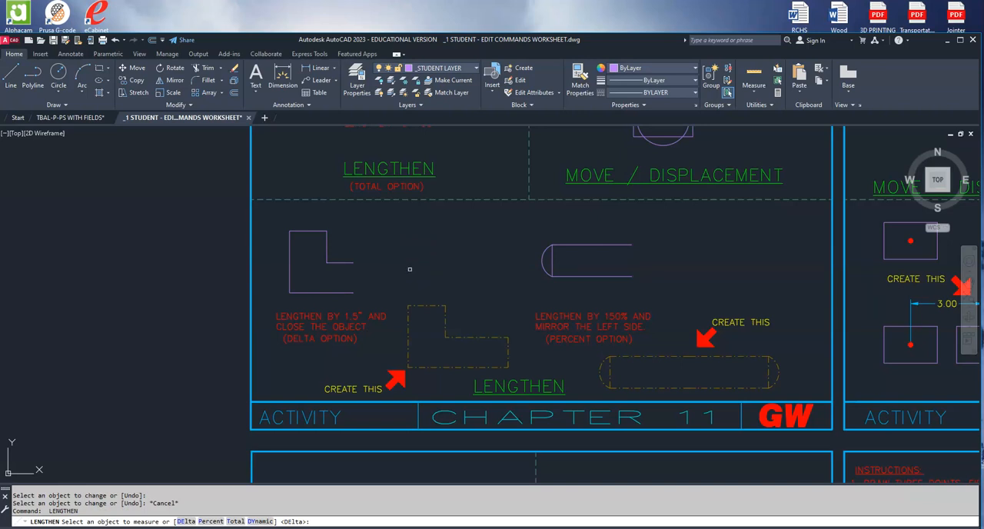
click(187, 522)
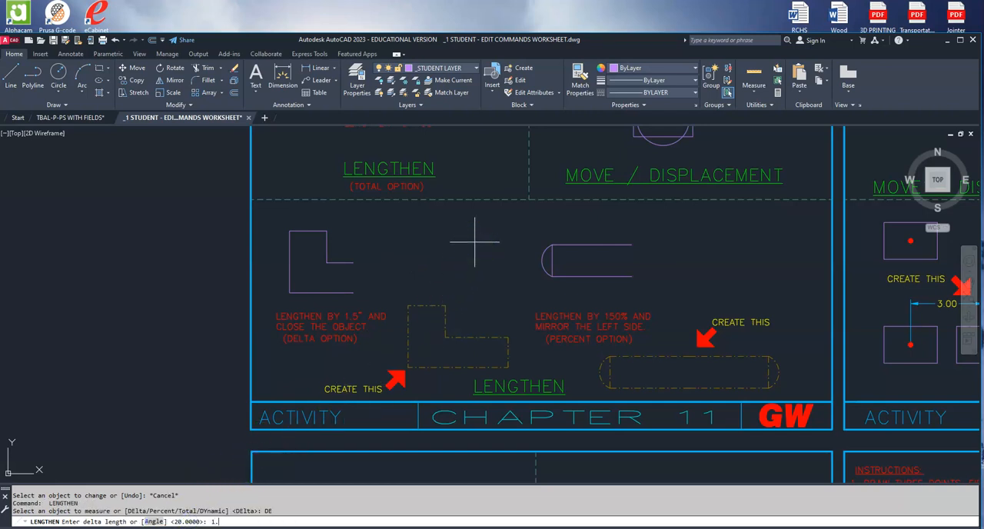
key(Return)
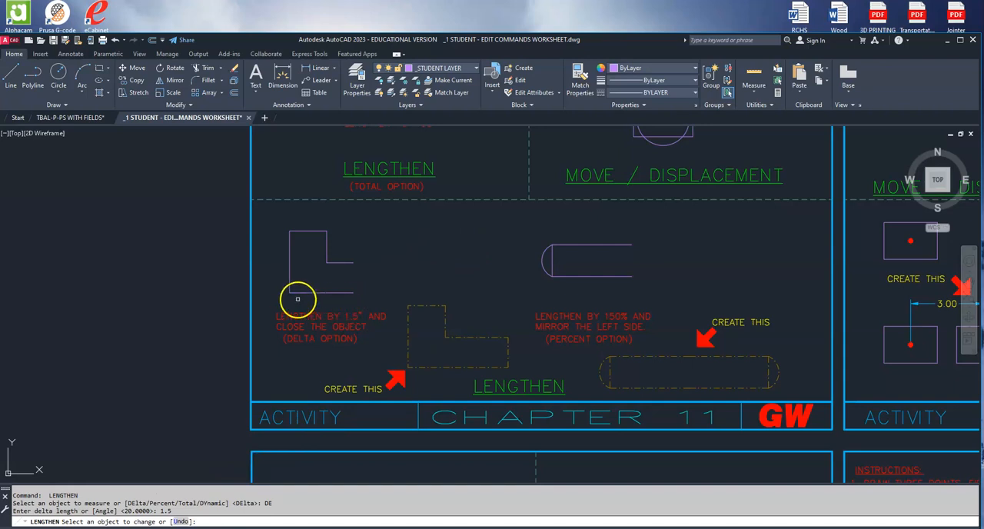
click(350, 293)
click(349, 263)
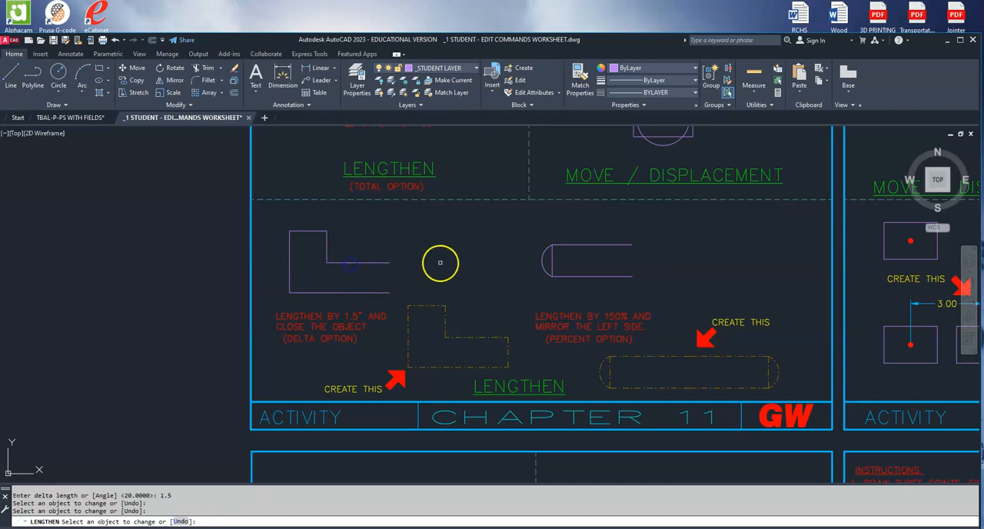
Close the L-shaped outline with a vertical line joining the right endpoints of the two lengthened lines.
click(12, 74)
click(389, 263)
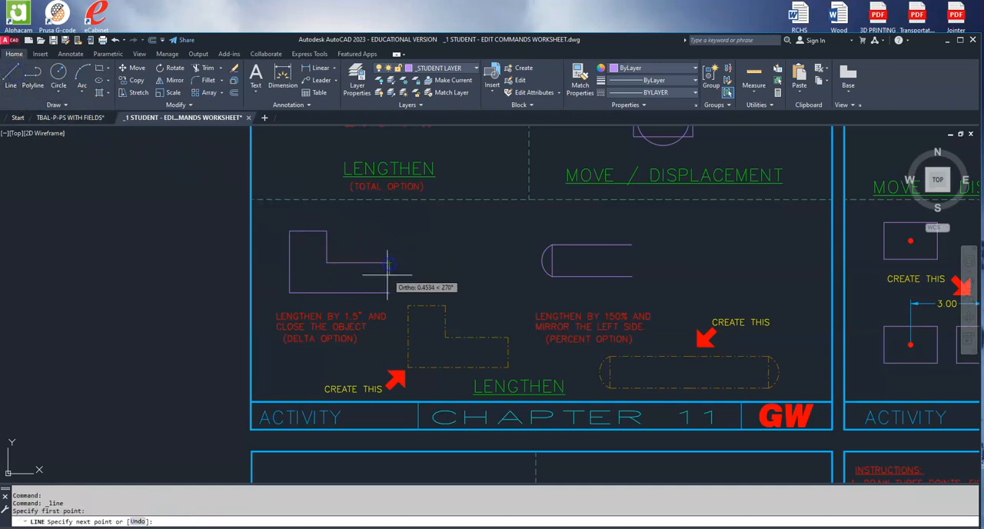
click(389, 292)
key(Return)
Lengthen both horizontal lines of the open slot shape above the "LENGTHEN BY 150%" label to 150 percent at their right ends.
middle_drag(458, 252, 332, 260)
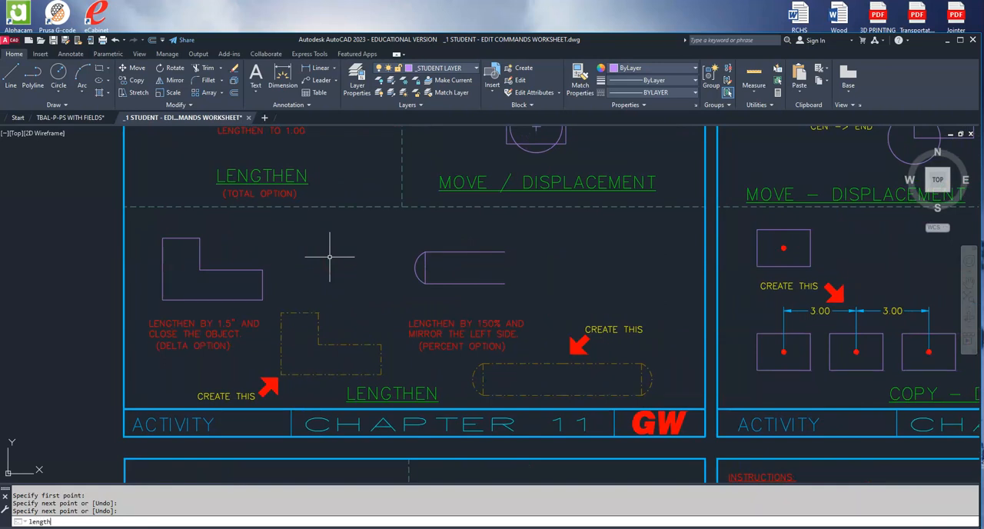
text(lengthen)
key(Return)
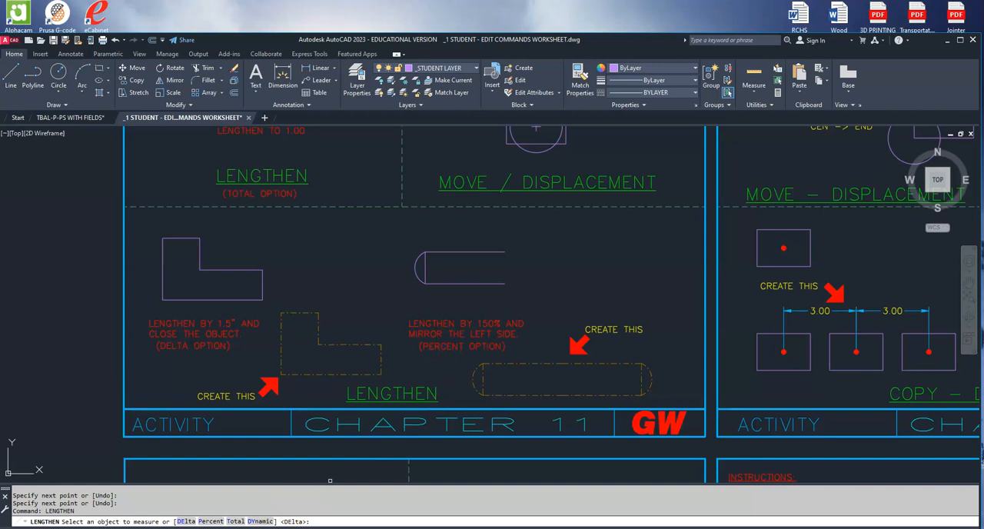
click(209, 521)
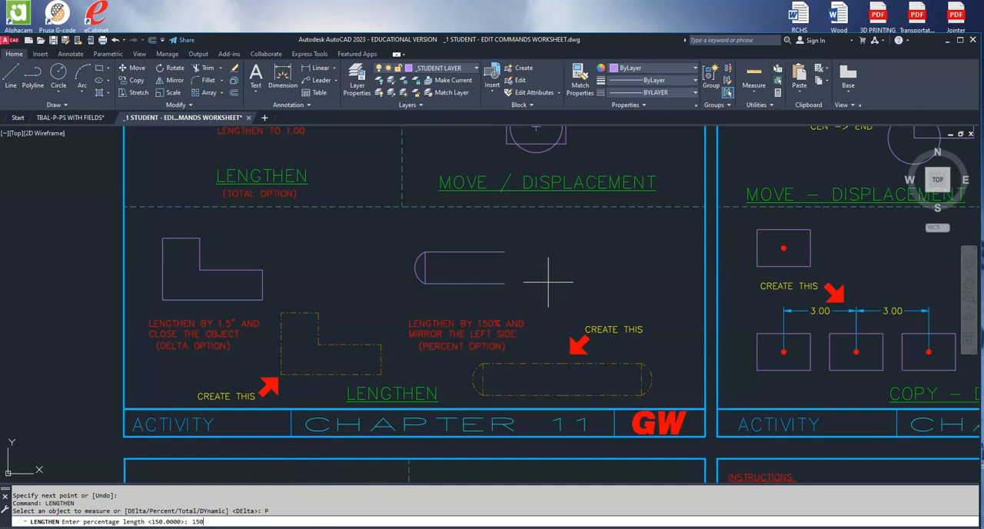
text(150)
key(Return)
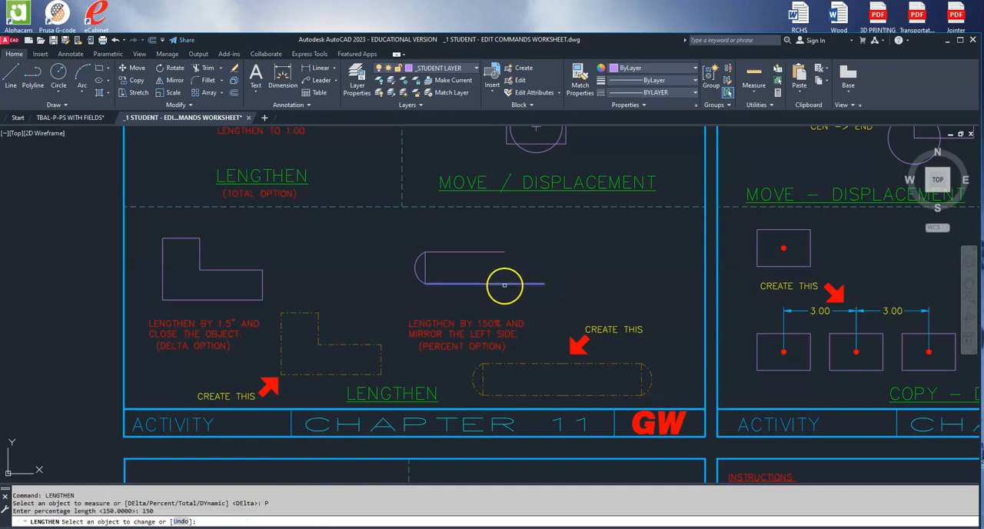
click(505, 284)
click(500, 253)
key(Return)
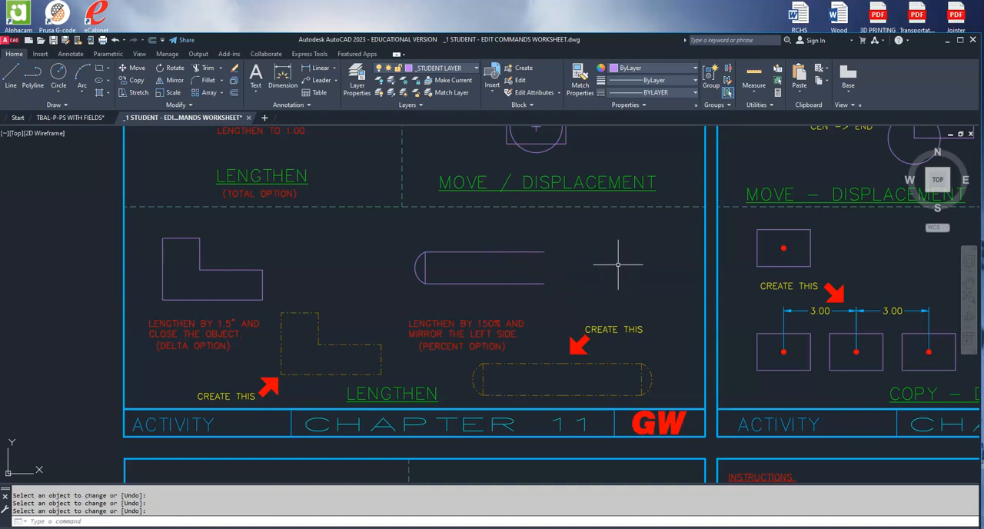
Mirror the whole open slot shape about the vertical line through its two open right endpoints, keeping the source objects.
click(172, 80)
click(380, 233)
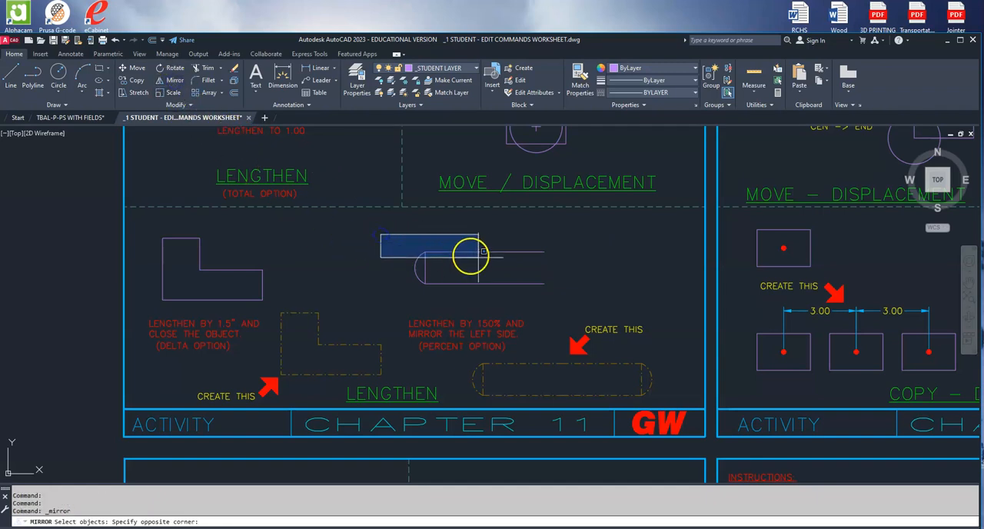
click(559, 298)
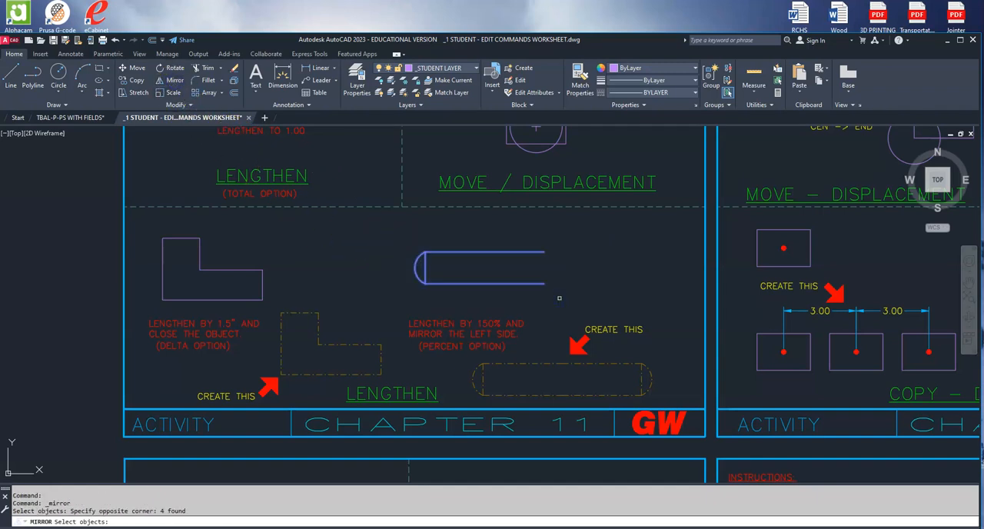
key(Return)
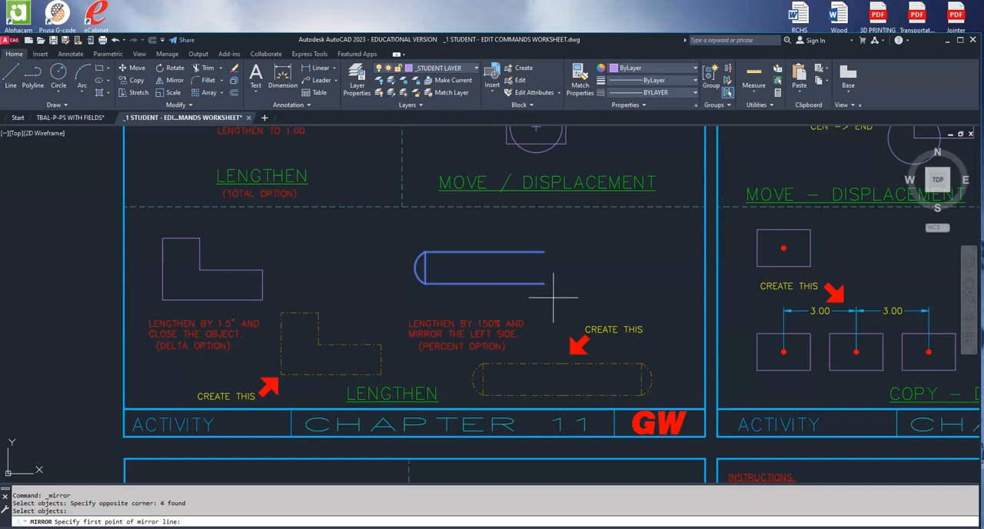
click(544, 284)
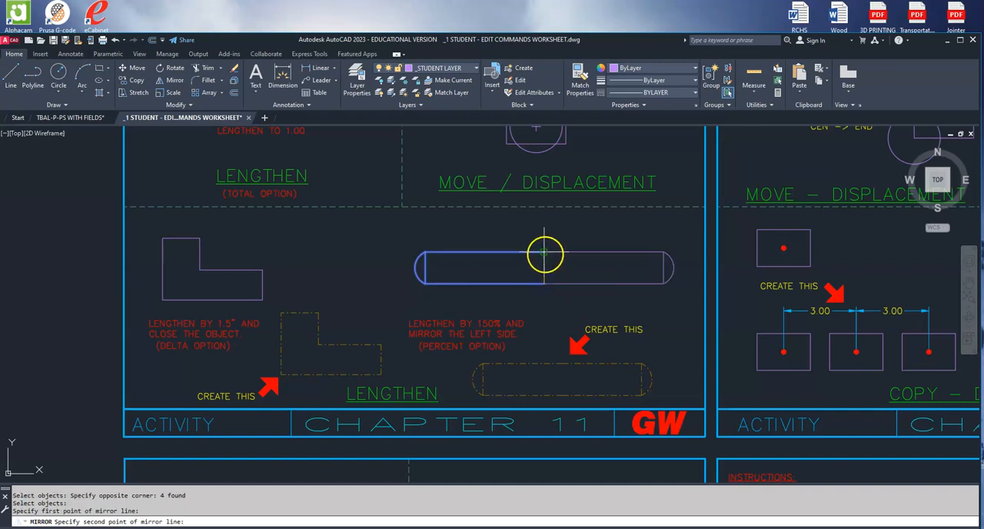
click(544, 255)
key(Return)
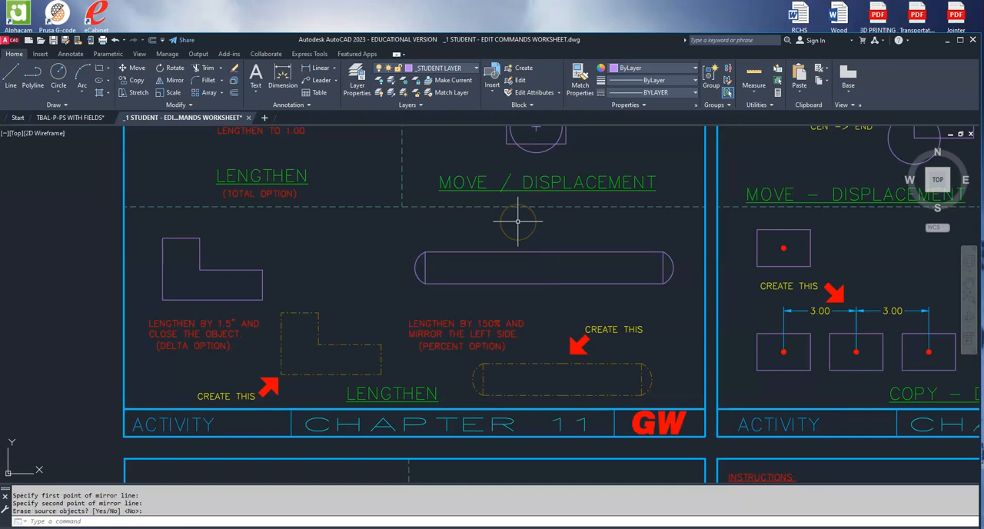
scroll(518, 222, down, 3)
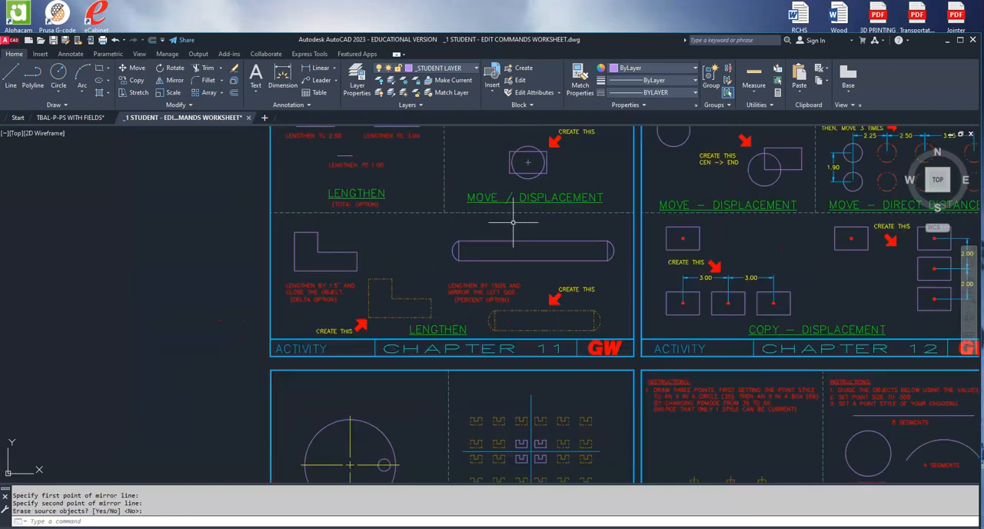
mouse_move(511, 223)
middle_down()
mouse_move(436, 287)
mouse_move(386, 292)
middle_up()
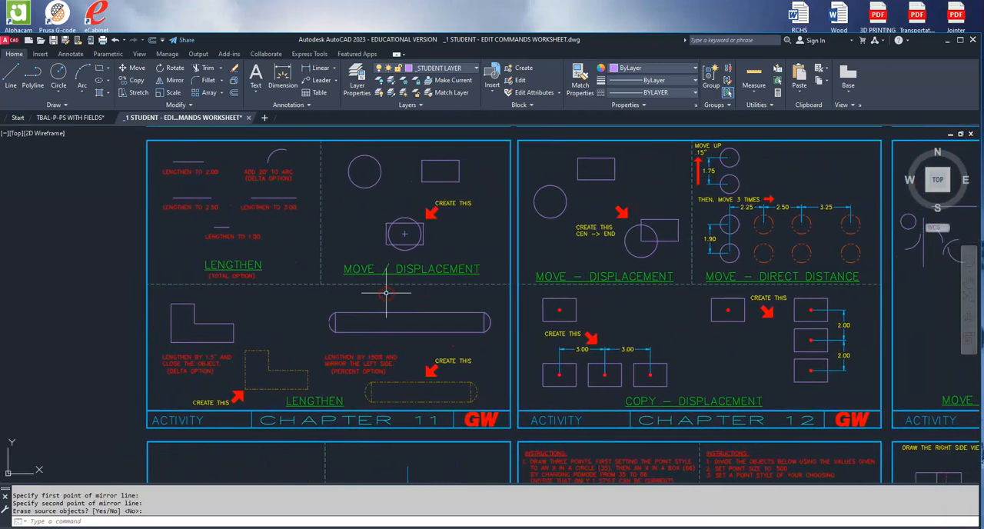